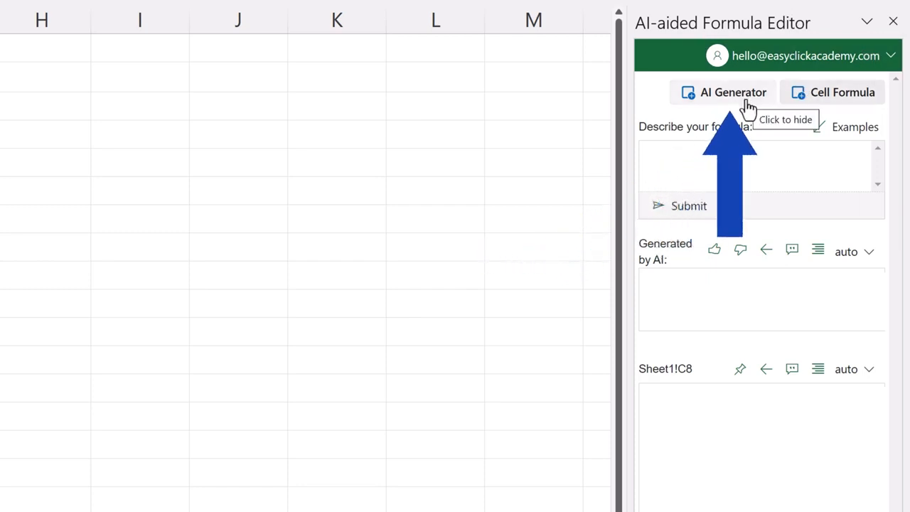
Step: Collapse the add-in pane's Sheet1!C8 cell formula section so only the AI generator shows
{"action": "left_click", "coordinate": [823, 106]}
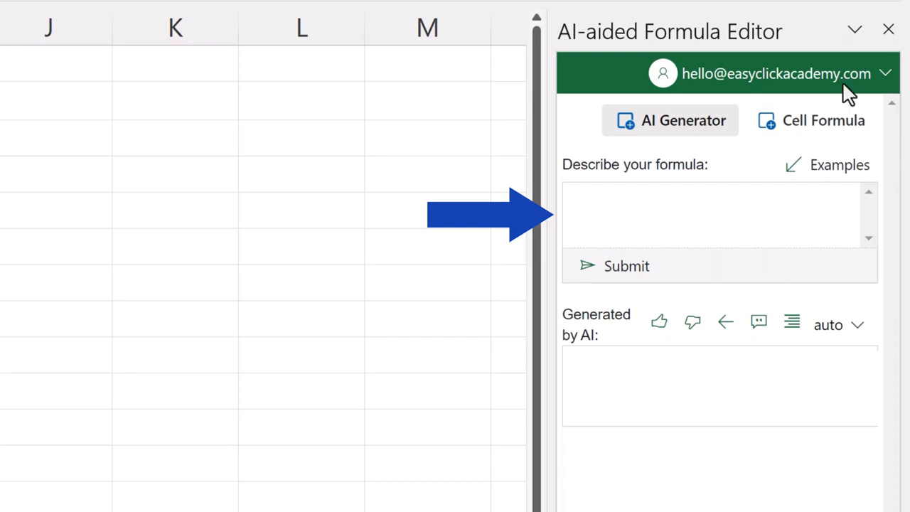
Step: Generate =SUM(C3:C7) from 'sum of cells c3 to c7' and write it into C8, showing 15
{"action": "left_click", "coordinate": [638, 206]}
{"action": "type", "text": "sum of cells c3 to c7"}
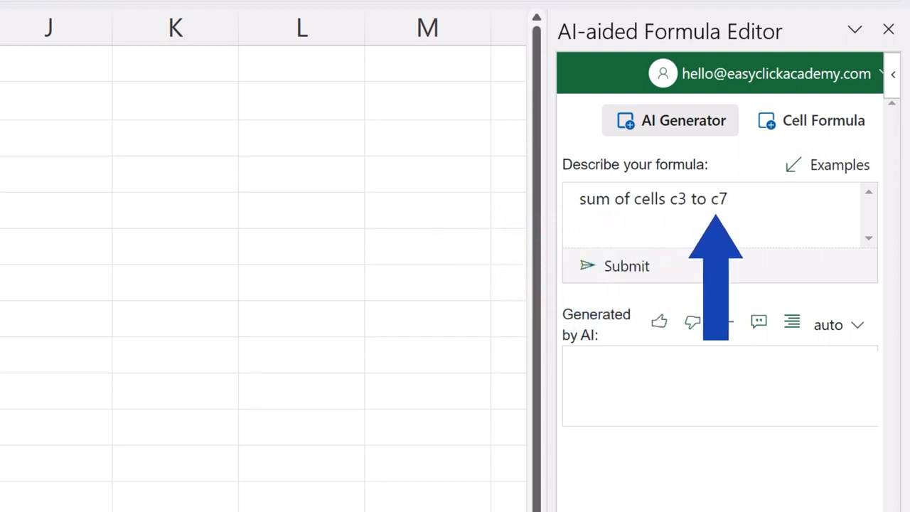
{"action": "left_click", "coordinate": [627, 277]}
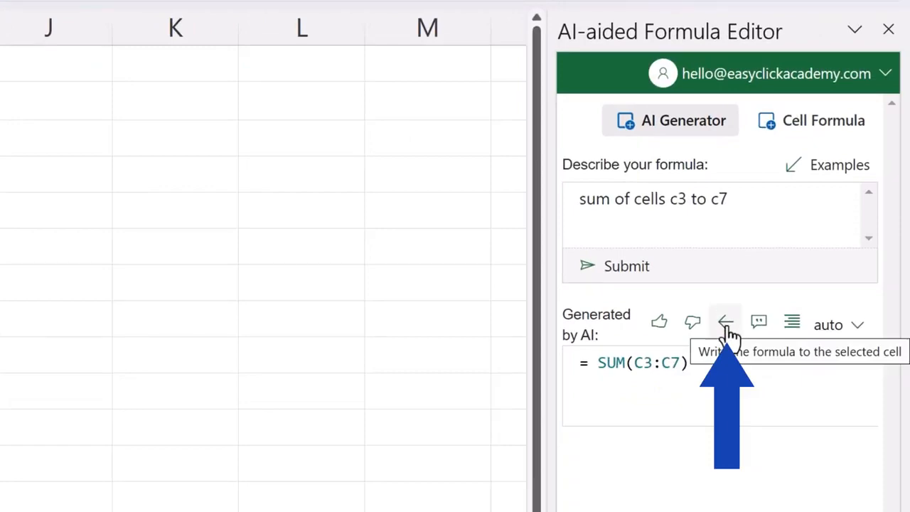
{"action": "left_click", "coordinate": [727, 327]}
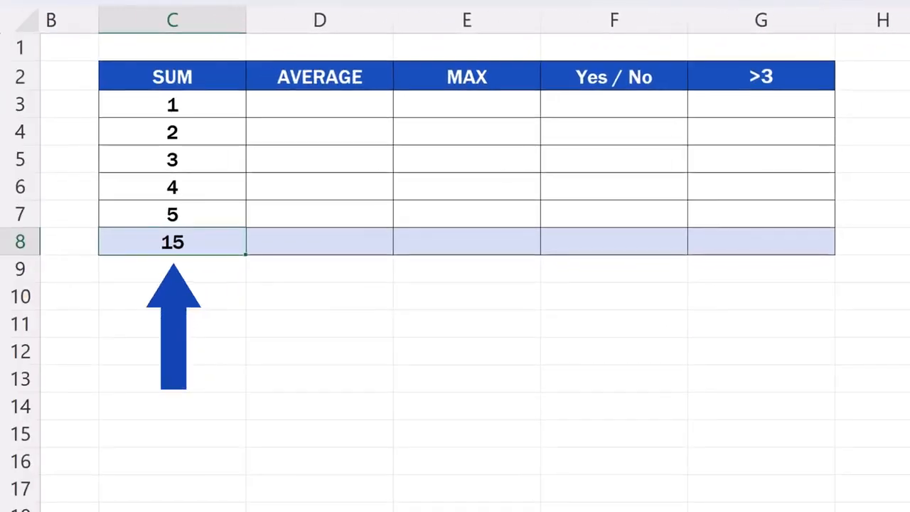
{"action": "double_click", "coordinate": [211, 242]}
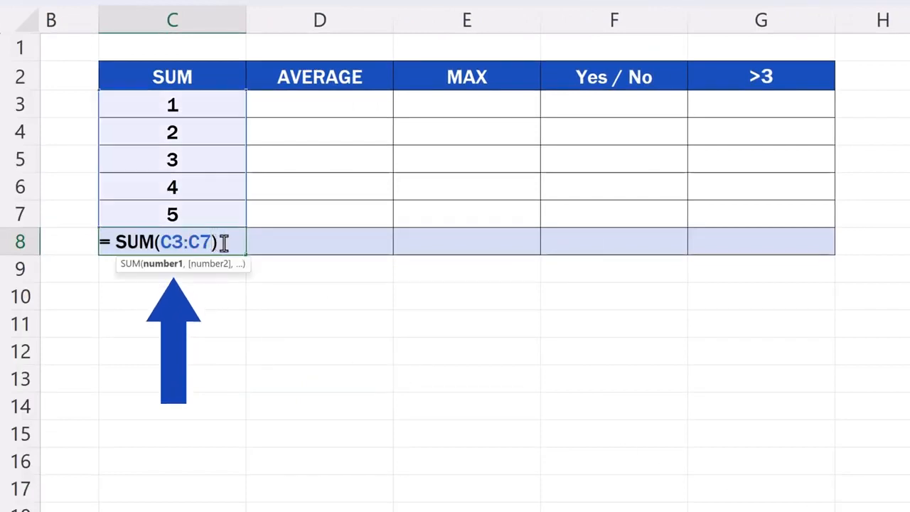
{"action": "key", "text": "Return"}
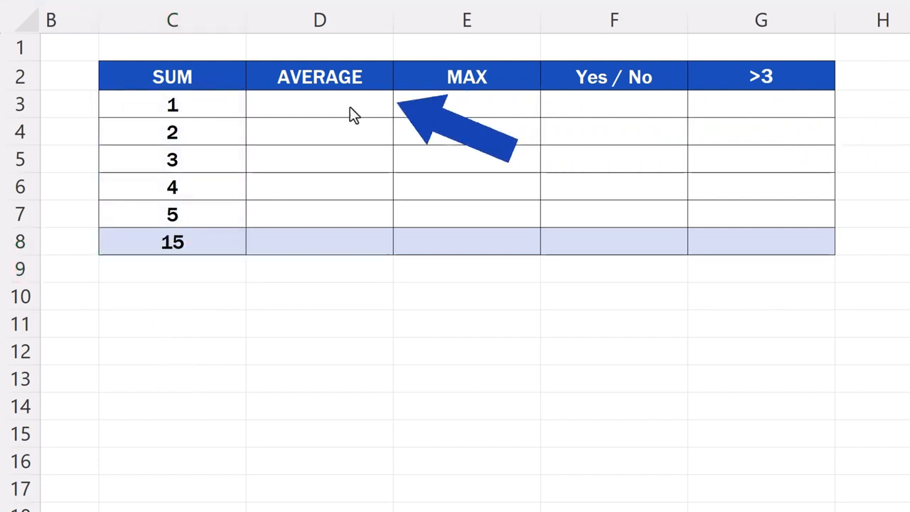
Step: Enter 1, 2, 3, 4, 5 into cells D3 through D7
{"action": "left_click", "coordinate": [354, 105]}
{"action": "type", "text": "1"}
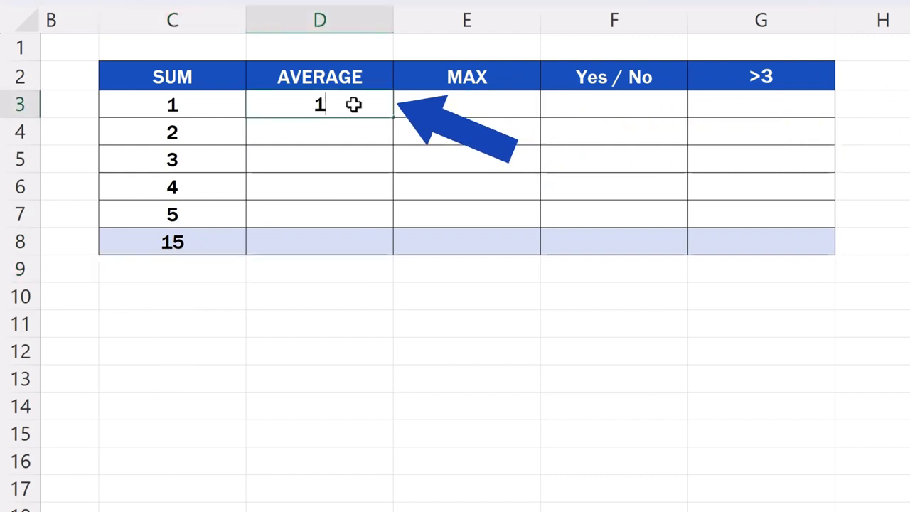
{"action": "key", "text": "Return"}
{"action": "type", "text": "2"}
{"action": "key", "text": "Return"}
{"action": "type", "text": "3"}
{"action": "key", "text": "Return"}
{"action": "type", "text": "4"}
{"action": "key", "text": "Return"}
{"action": "type", "text": "5"}
{"action": "key", "text": "Return"}
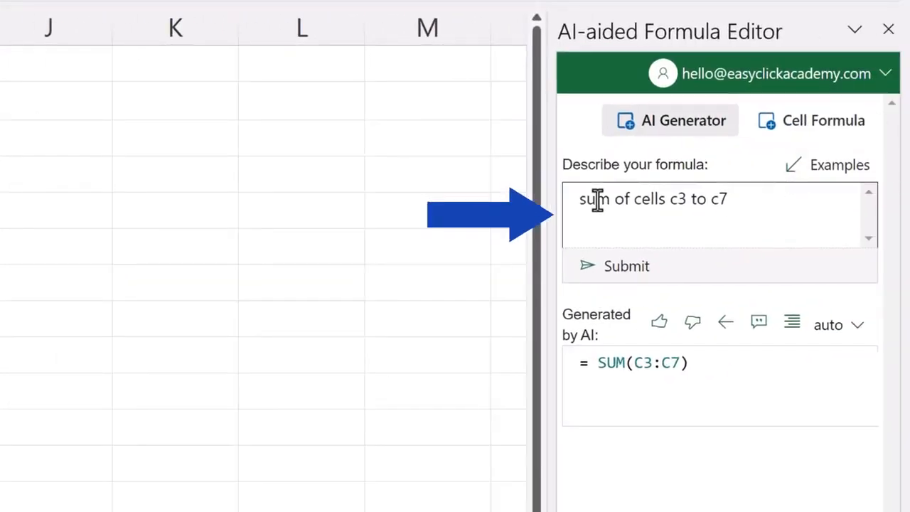
Step: Replace the prompt with 'average of cells D3 to D7' and generate the formula
{"action": "triple_click", "coordinate": [596, 197]}
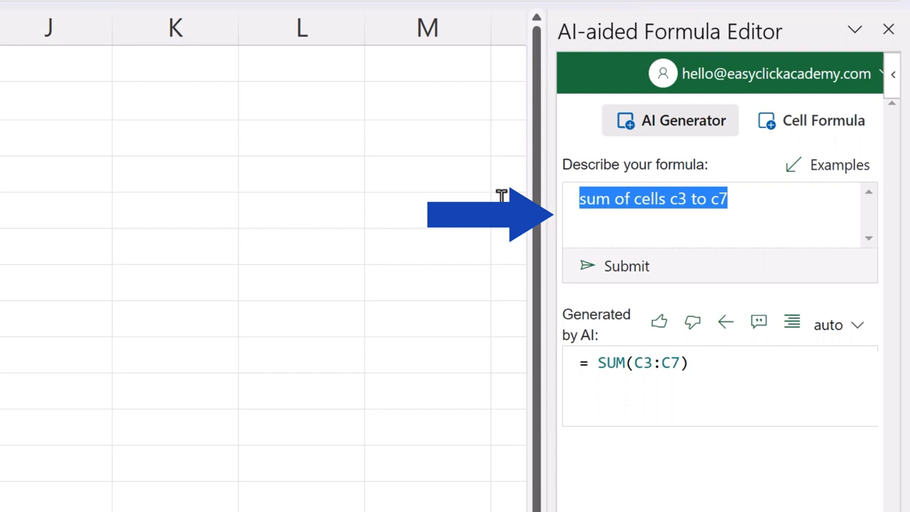
{"action": "key", "text": "BackSpace"}
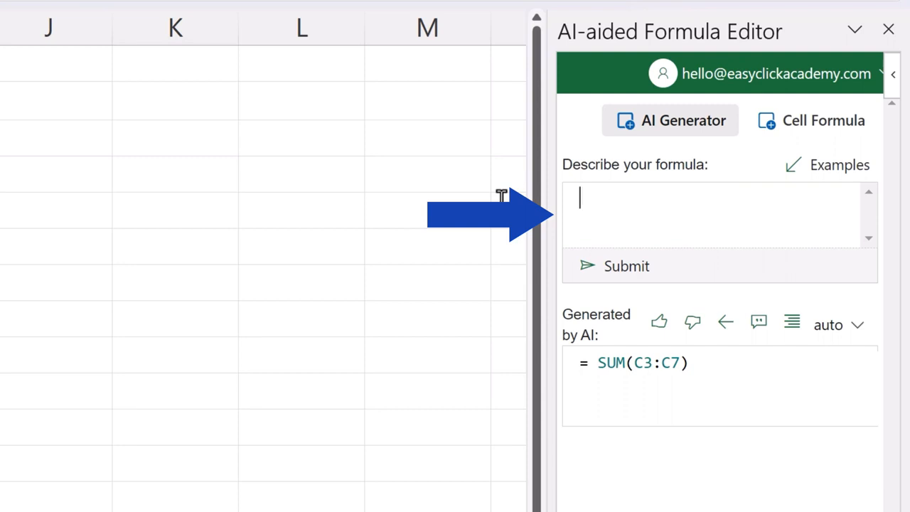
{"action": "type", "text": "average of cells D3 to D7"}
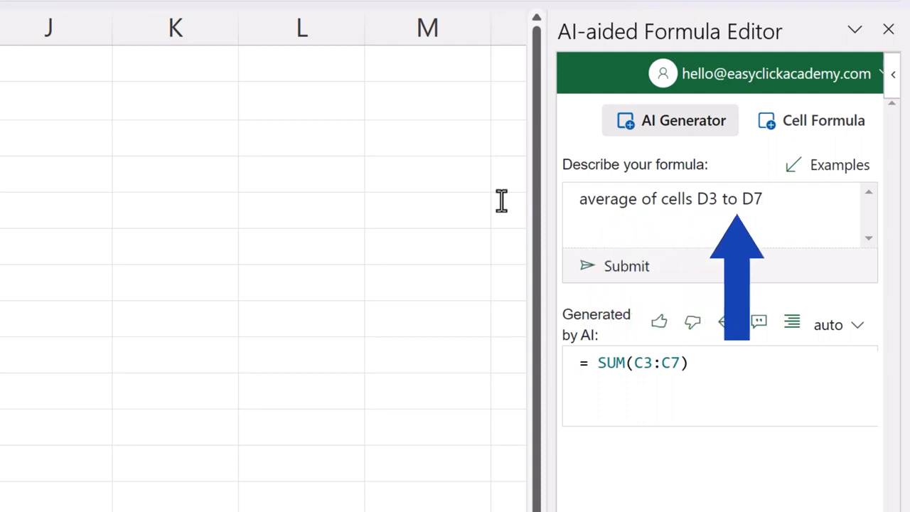
{"action": "left_click", "coordinate": [632, 277]}
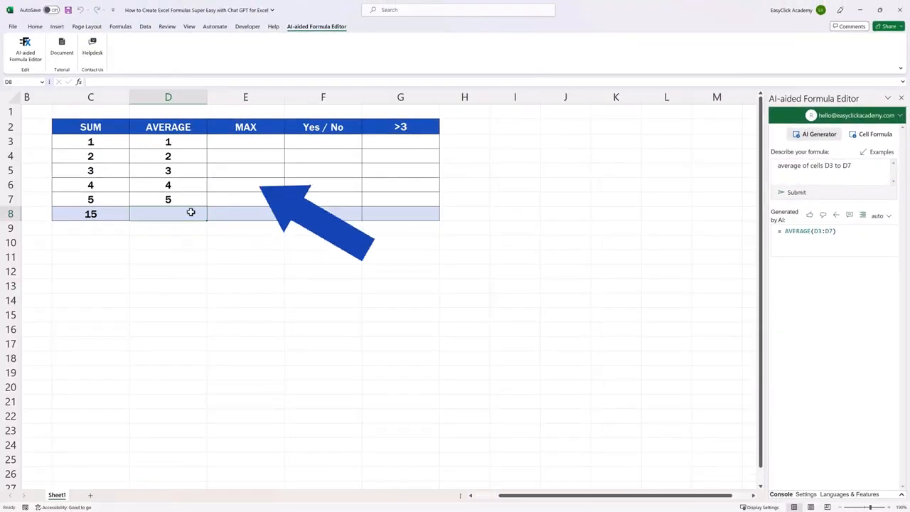
Step: Write =AVERAGE(D3:D7) into D8, showing 3, and give the formula a thumbs-up
{"action": "left_click", "coordinate": [836, 219]}
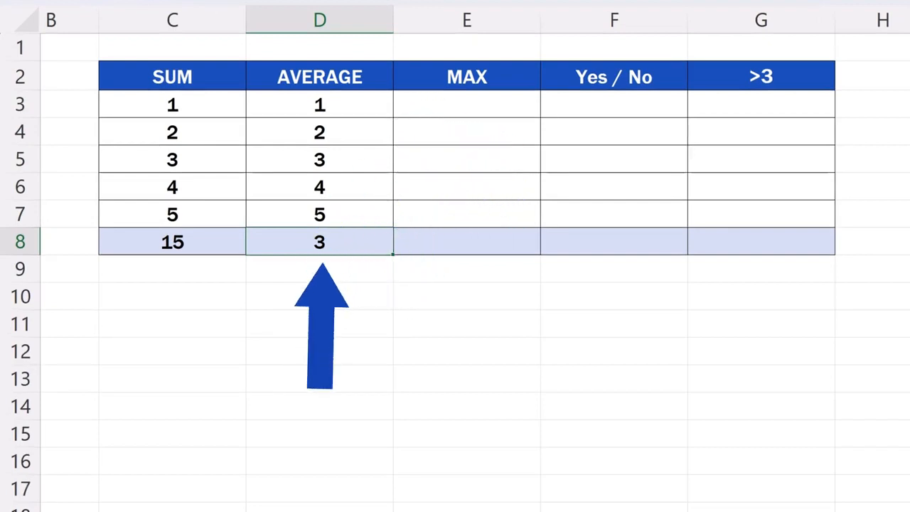
{"action": "double_click", "coordinate": [370, 241]}
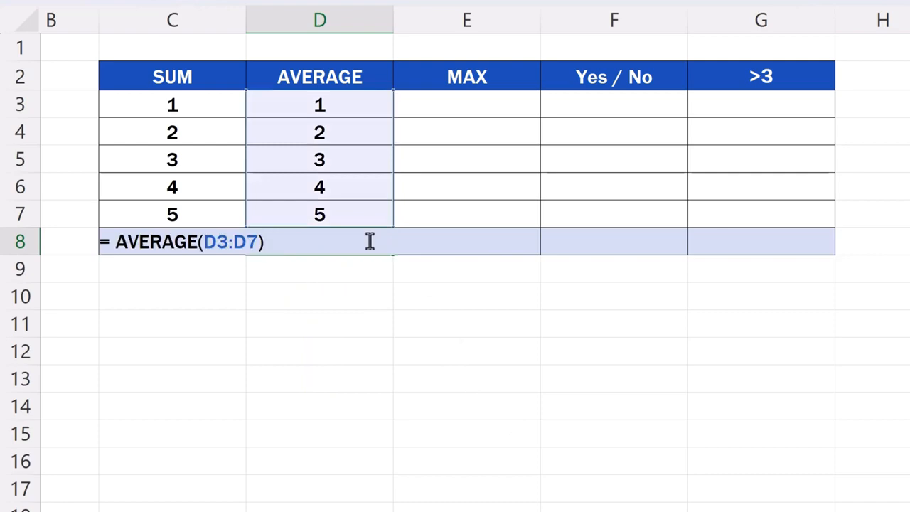
{"action": "key", "text": "Return"}
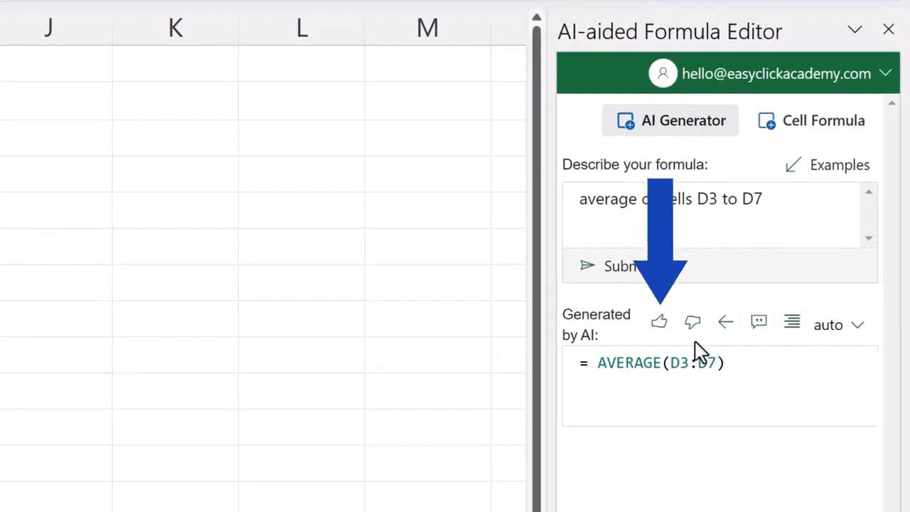
{"action": "left_click", "coordinate": [659, 327]}
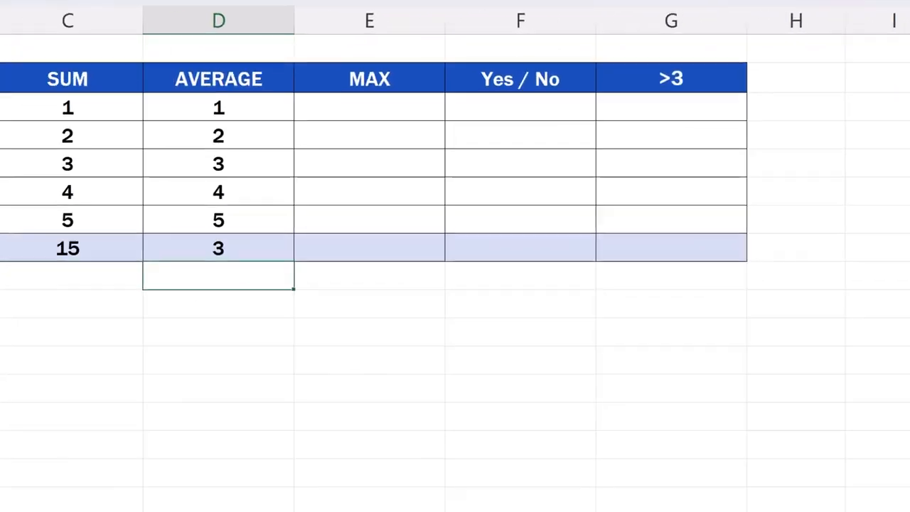
Step: Enter 1, 2, 3, 4, 5 into cells E3 through E7
{"action": "left_click", "coordinate": [498, 104]}
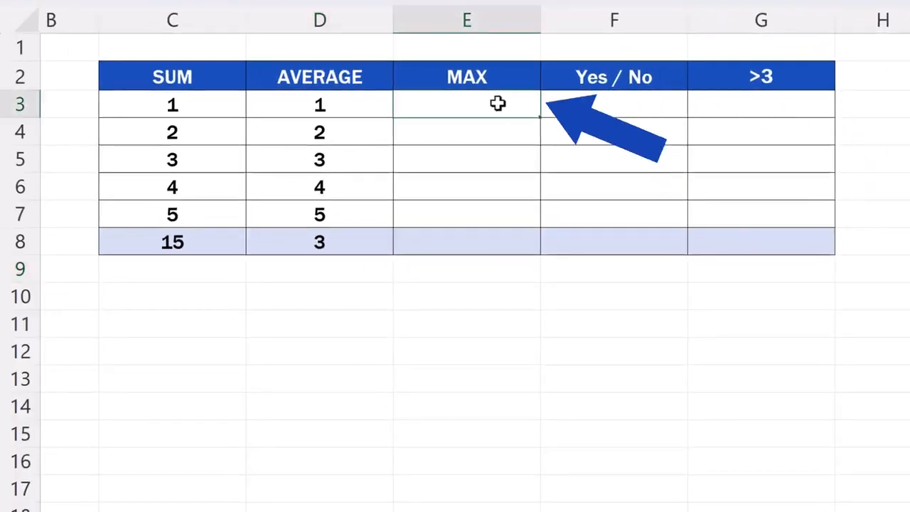
{"action": "type", "text": "1"}
{"action": "key", "text": "Return"}
{"action": "type", "text": "2"}
{"action": "key", "text": "Return"}
{"action": "type", "text": "3"}
{"action": "key", "text": "Return"}
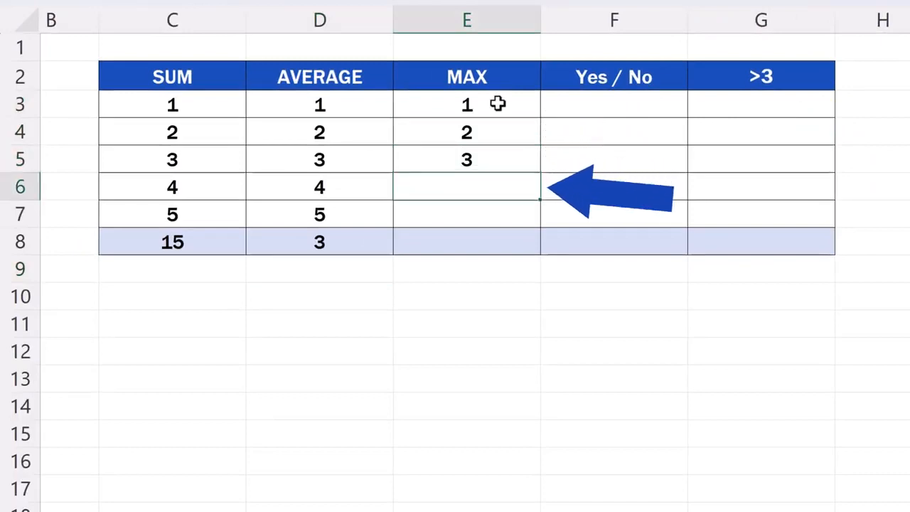
{"action": "type", "text": "4"}
{"action": "key", "text": "Return"}
{"action": "type", "text": "5"}
{"action": "key", "text": "Return"}
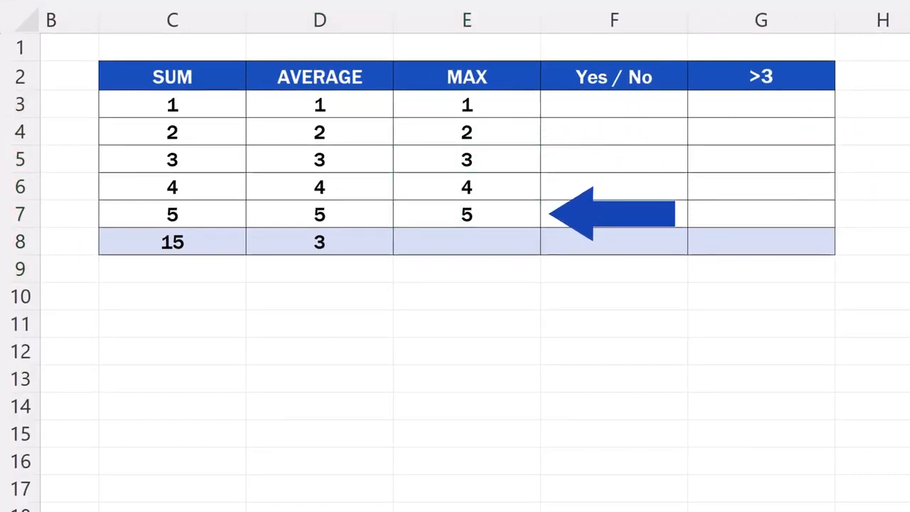
Step: Generate =MAX(E3:E7) from 'how to find the maximum value in cells E3 to E7' into E8
{"action": "key", "text": "BackSpace"}
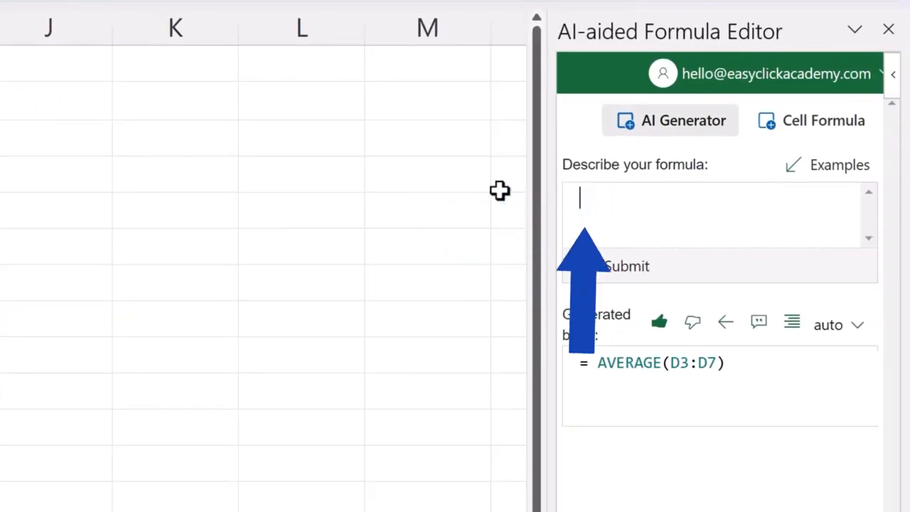
{"action": "type", "text": "how to find the maximum value in cells E3 to E7"}
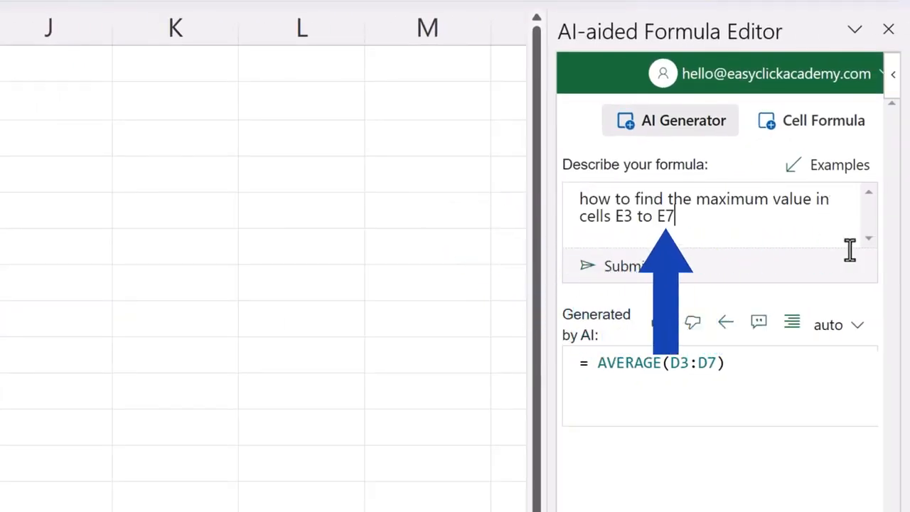
{"action": "left_click", "coordinate": [619, 277]}
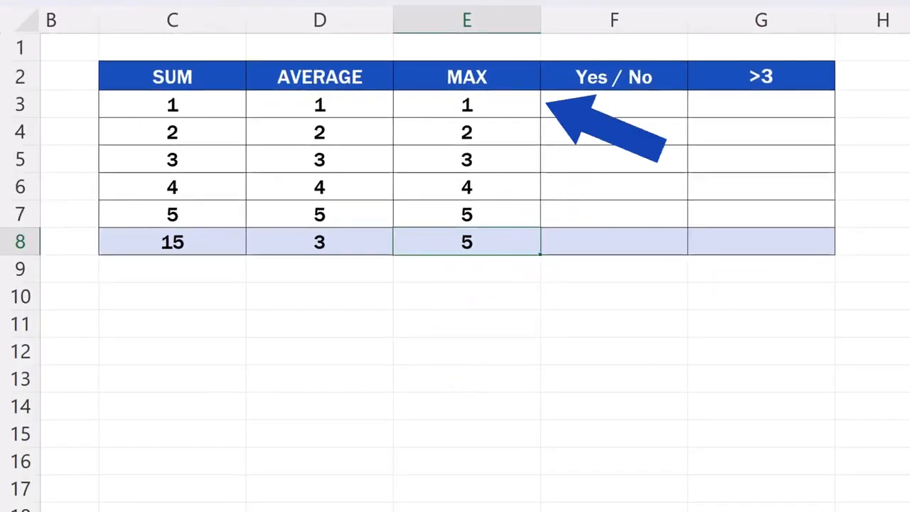
{"action": "double_click", "coordinate": [503, 244]}
{"action": "key", "text": "Return"}
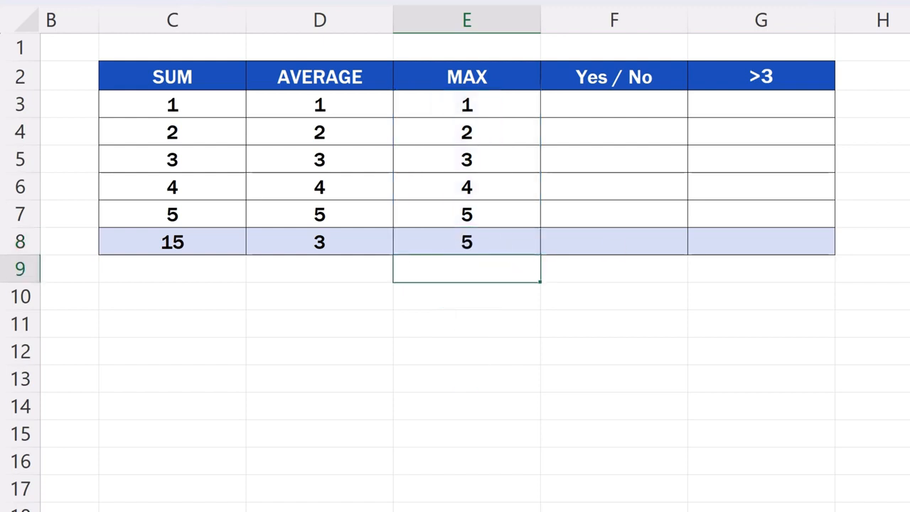
Step: Enter 1, 2, 3, 4, 5 into cells F3 through F7
{"action": "left_click", "coordinate": [635, 105]}
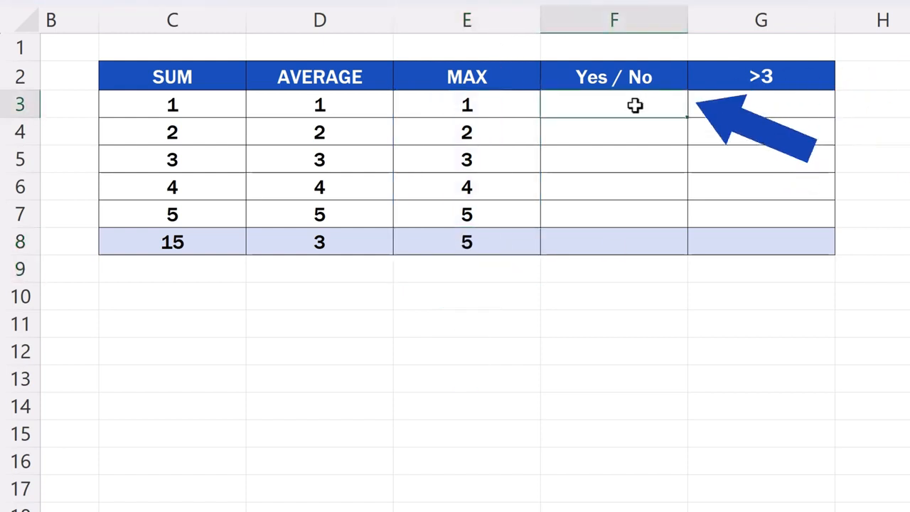
{"action": "type", "text": "1"}
{"action": "key", "text": "Return"}
{"action": "type", "text": "2"}
{"action": "key", "text": "Return"}
{"action": "type", "text": "3"}
{"action": "key", "text": "Return"}
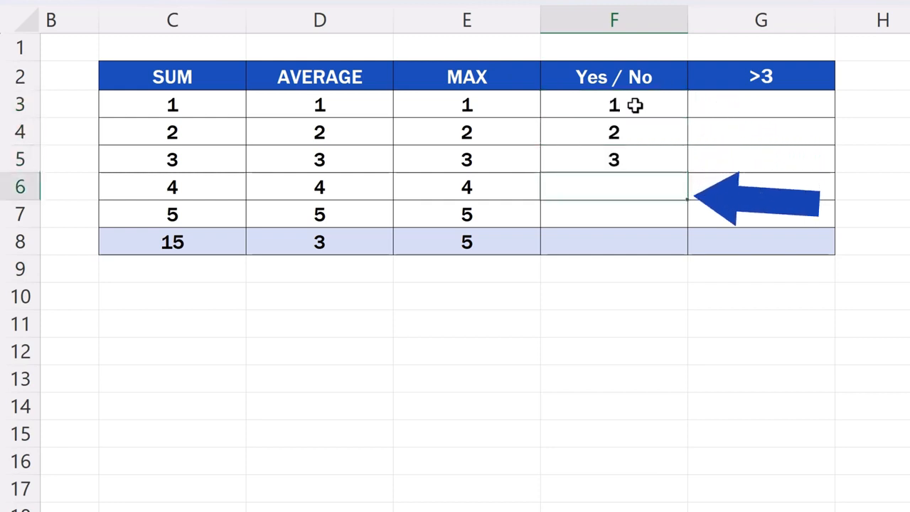
{"action": "type", "text": "4"}
{"action": "key", "text": "Return"}
{"action": "type", "text": "5"}
{"action": "key", "text": "Return"}
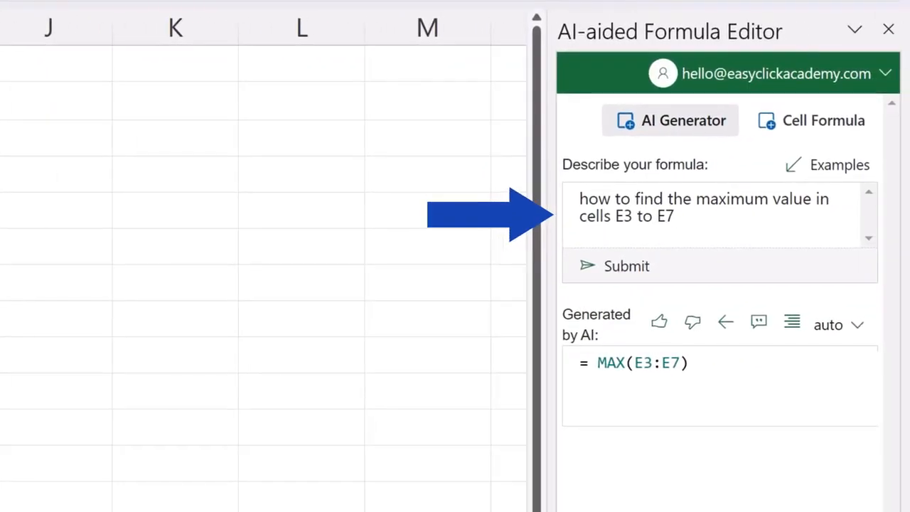
Step: Generate IF(COUNTIF(F3:F7,1)>0,"Yes","No") from a pasted Yes/No description and insert it into F8
{"action": "left_click_drag", "start_coordinate": [701, 223], "coordinate": [514, 210]}
{"action": "type", "text": "if the number 1 is in cells F3 to F7, write \"Yes\". Otherwise, write \"No\""}
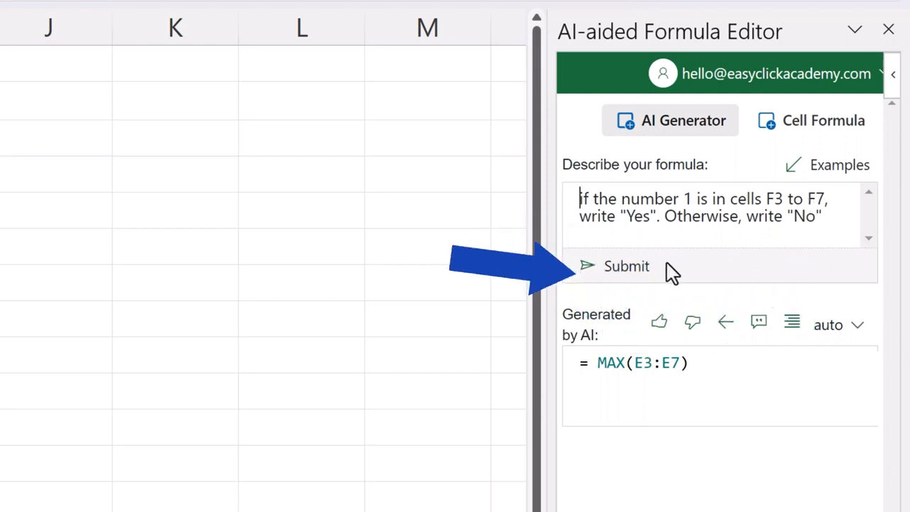
{"action": "left_click", "coordinate": [631, 267]}
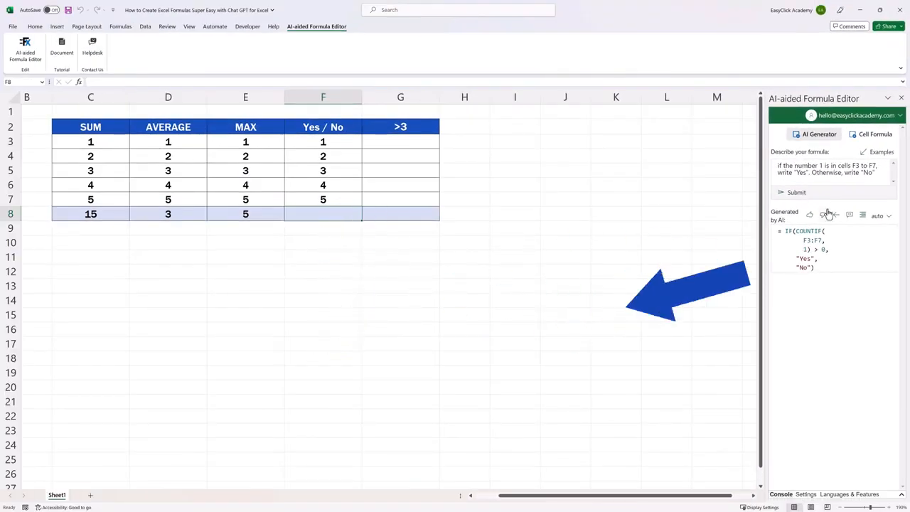
{"action": "left_click", "coordinate": [837, 215]}
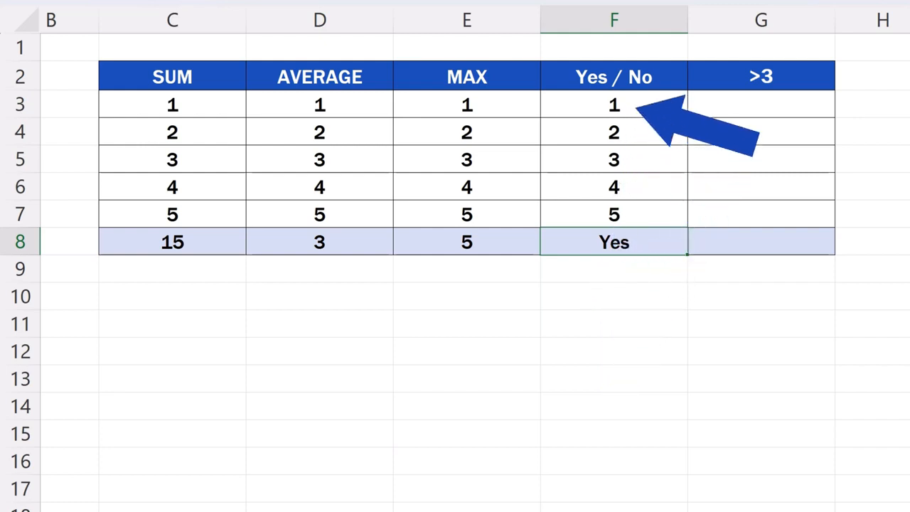
Step: Change F3 to 7 and F6 to 1, leaving F8 showing Yes
{"action": "left_click", "coordinate": [649, 105]}
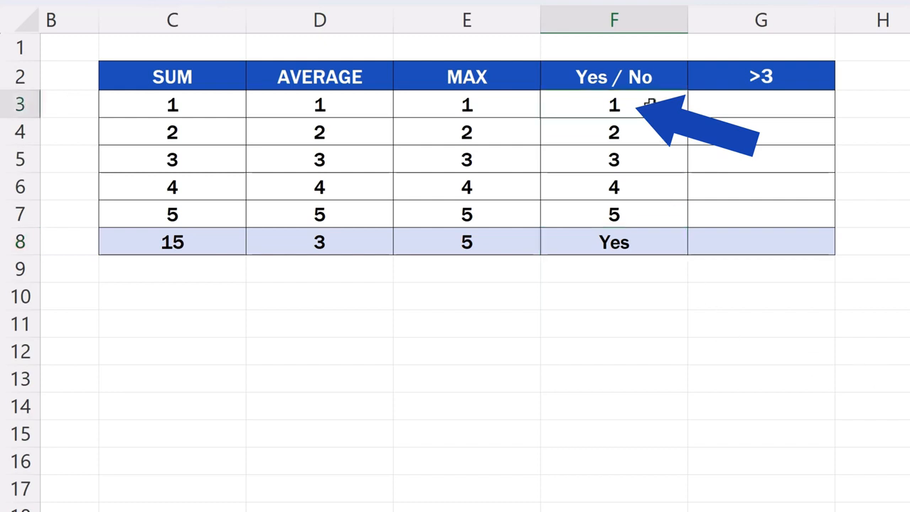
{"action": "type", "text": "7"}
{"action": "key", "text": "Return"}
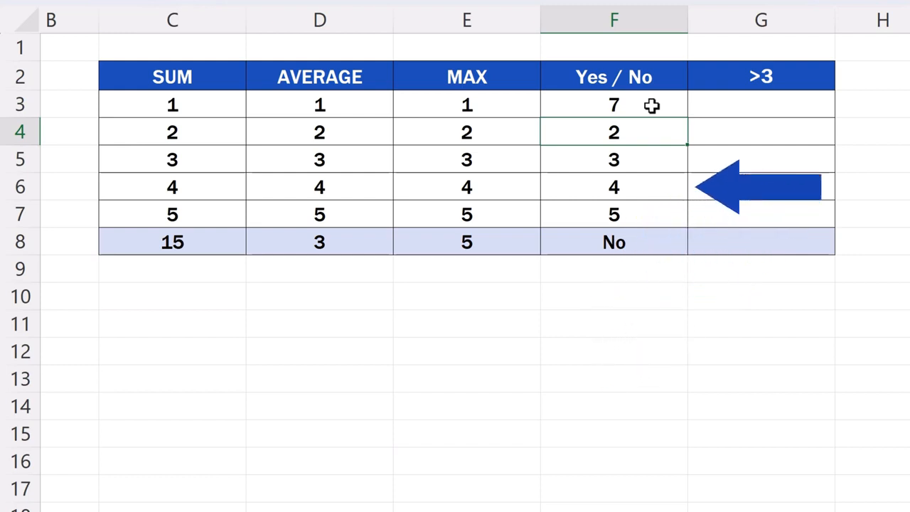
{"action": "left_click", "coordinate": [660, 187]}
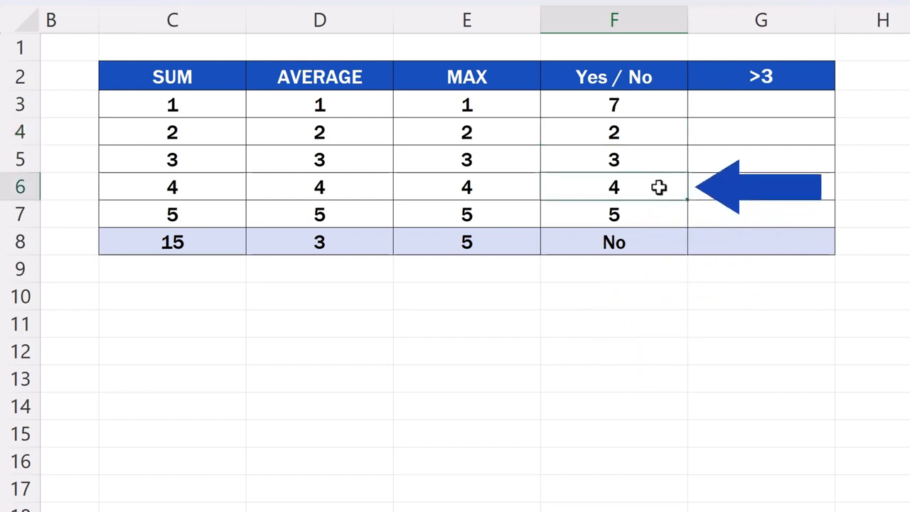
{"action": "type", "text": "1"}
{"action": "key", "text": "Return"}
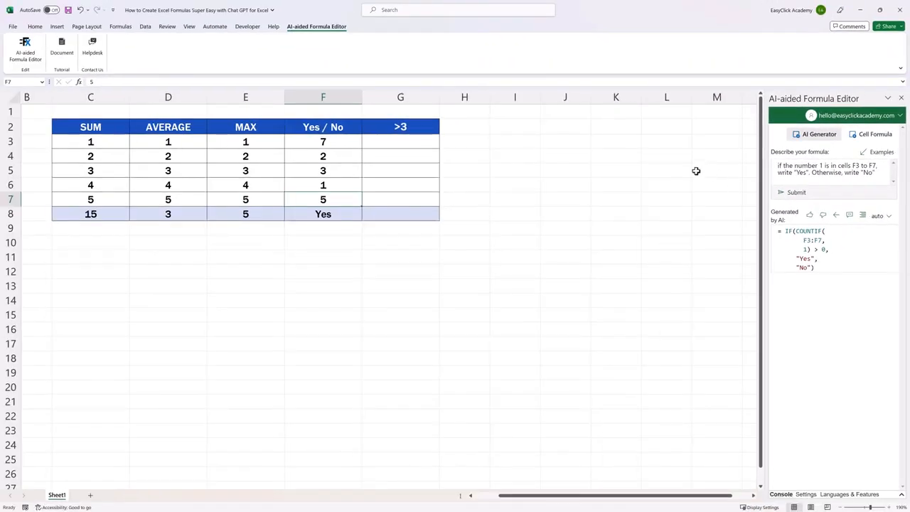
Step: Enter 1, 2, 3, 4, 5 into cells G3 through G7 under the >3 heading
{"action": "left_click", "coordinate": [415, 142]}
{"action": "type", "text": "1"}
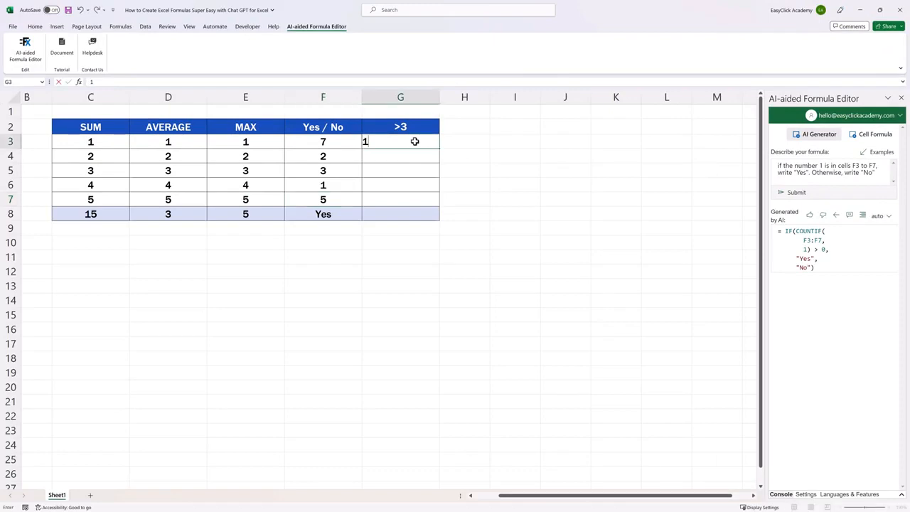
{"action": "key", "text": "Return"}
{"action": "type", "text": "2"}
{"action": "key", "text": "Return"}
{"action": "type", "text": "3"}
{"action": "key", "text": "Return"}
{"action": "type", "text": "4"}
{"action": "key", "text": "Return"}
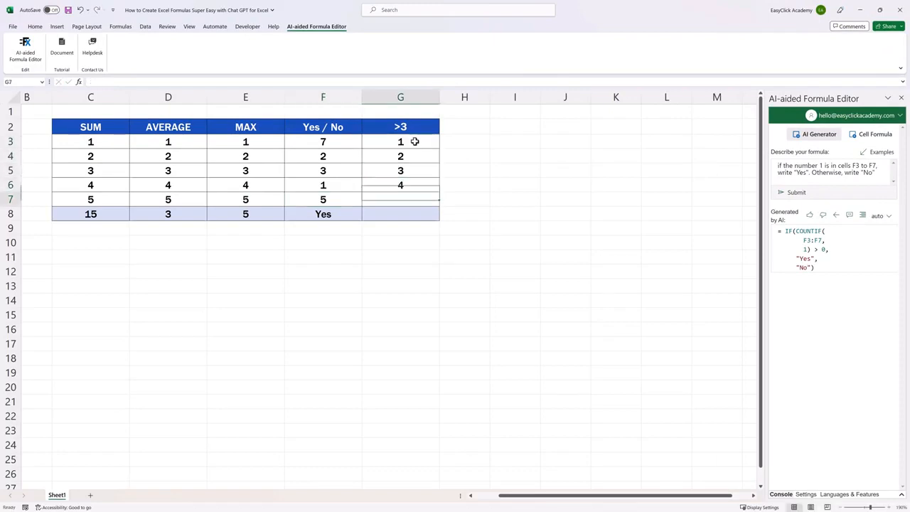
{"action": "type", "text": "5"}
{"action": "key", "text": "Return"}
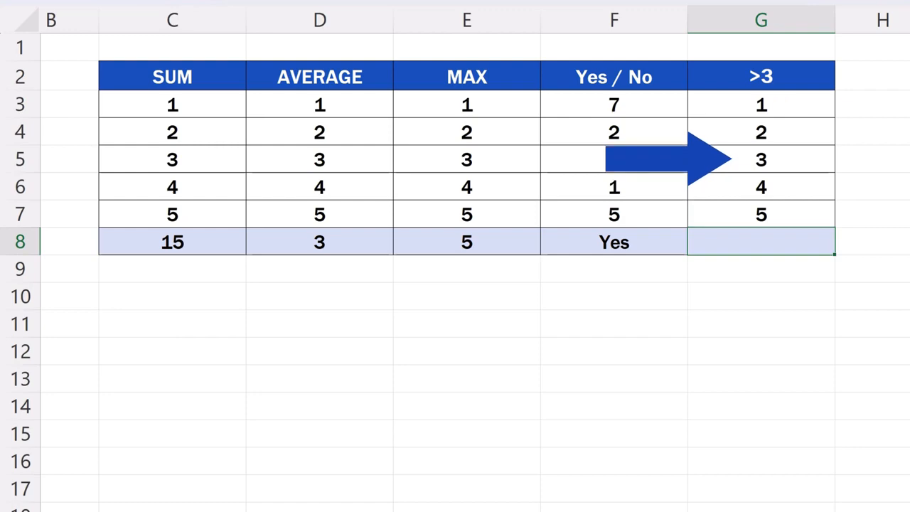
Step: Generate =COUNTIF(G3:G7,">3") from a pasted description and insert it into G8, showing 2
{"action": "left_click_drag", "start_coordinate": [825, 218], "coordinate": [516, 200]}
{"action": "key", "text": "Delete"}
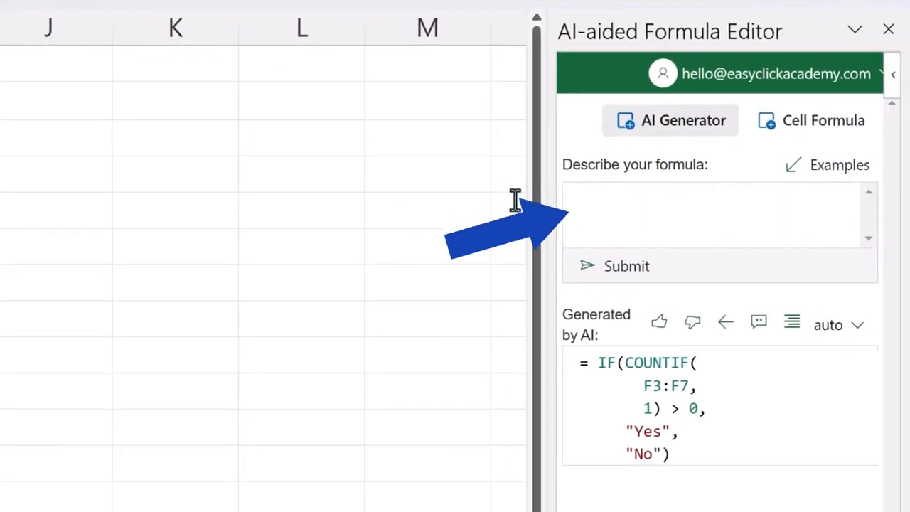
{"action": "type", "text": "how many values in cells G3 to G7 are greater than 3"}
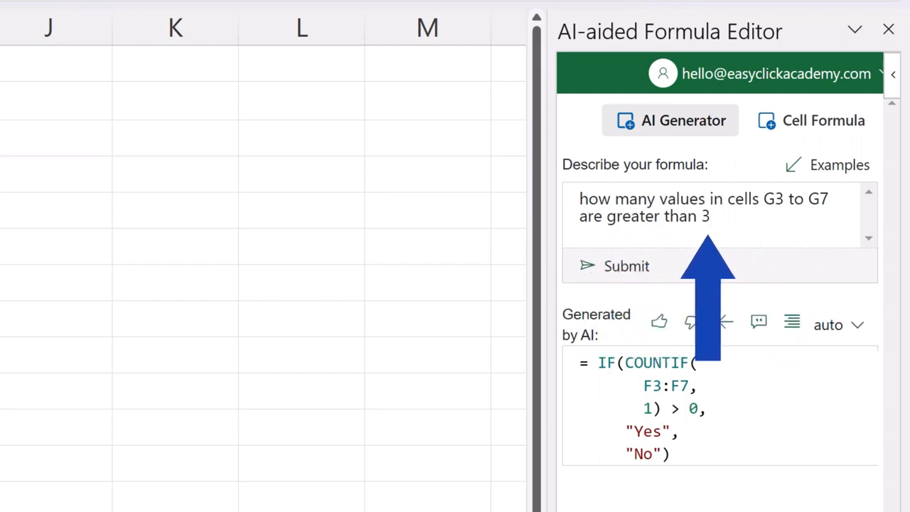
{"action": "left_click", "coordinate": [613, 269]}
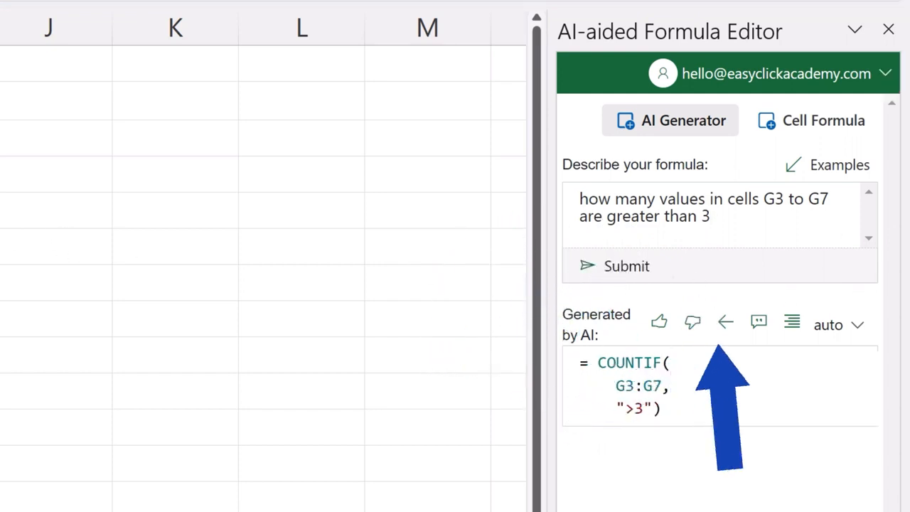
{"action": "left_click", "coordinate": [727, 325]}
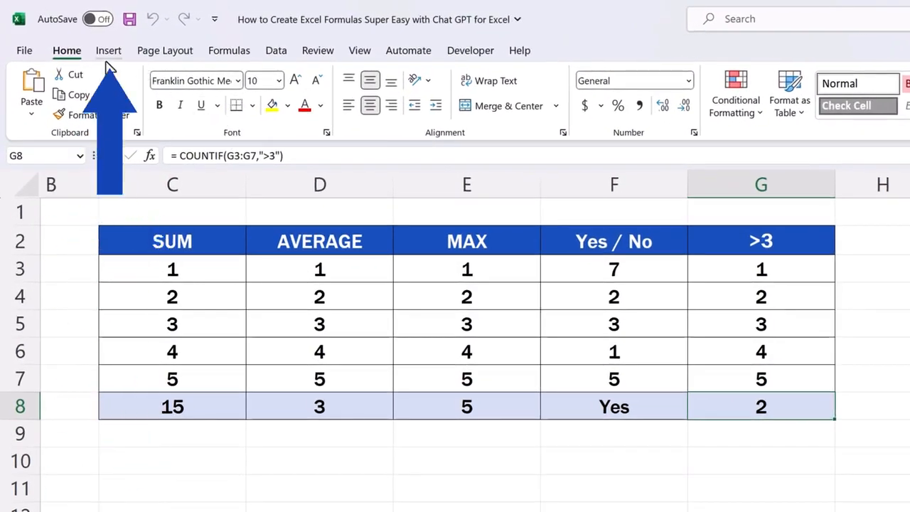
Step: Find 'Formula Editor' in the Office Add-ins store and add AI-aided Formula Editor, accepting its terms
{"action": "left_click", "coordinate": [108, 57]}
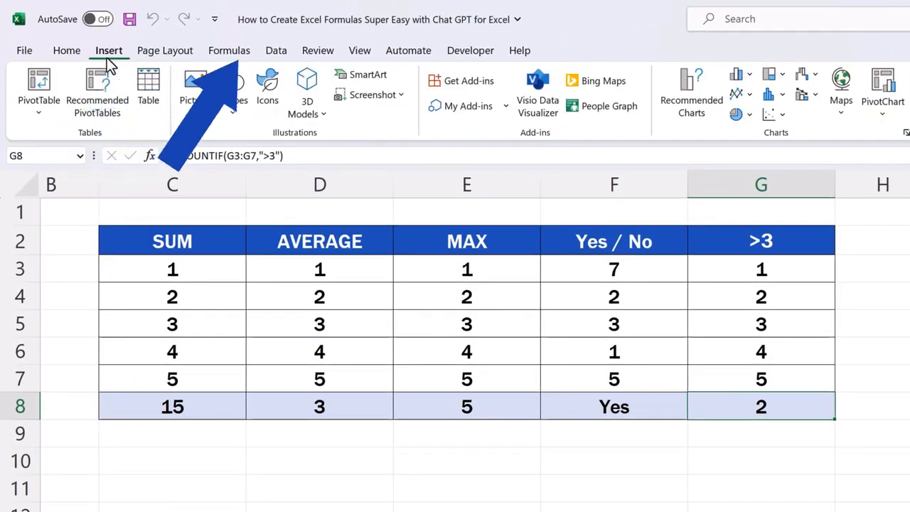
{"action": "left_click", "coordinate": [459, 81]}
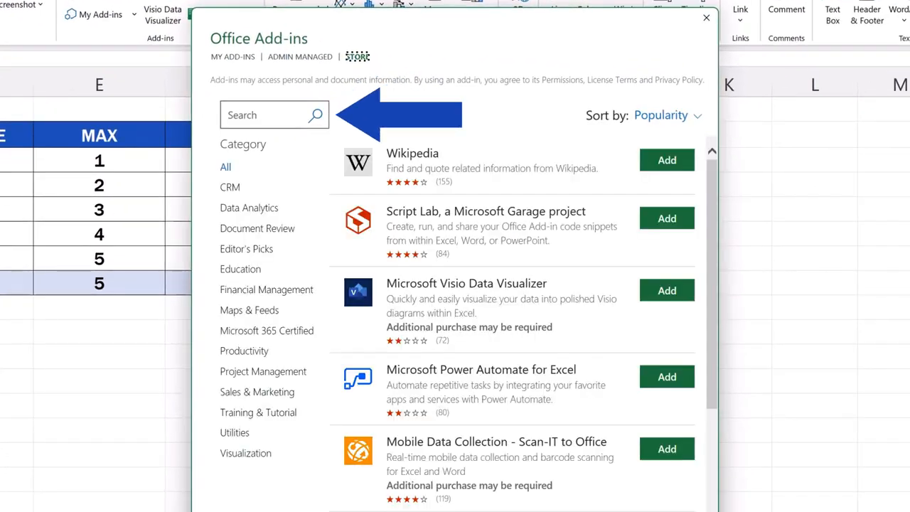
{"action": "left_click", "coordinate": [251, 116]}
{"action": "type", "text": "Formula Editor"}
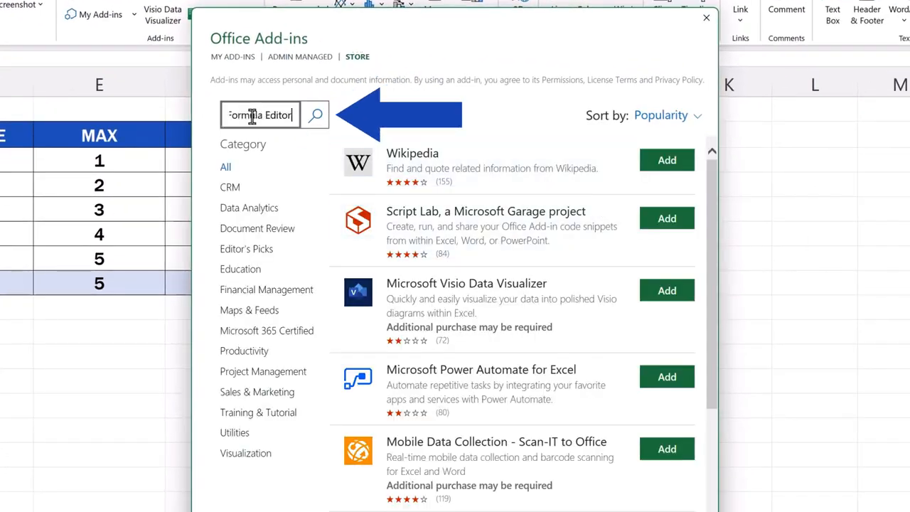
{"action": "left_click", "coordinate": [315, 116]}
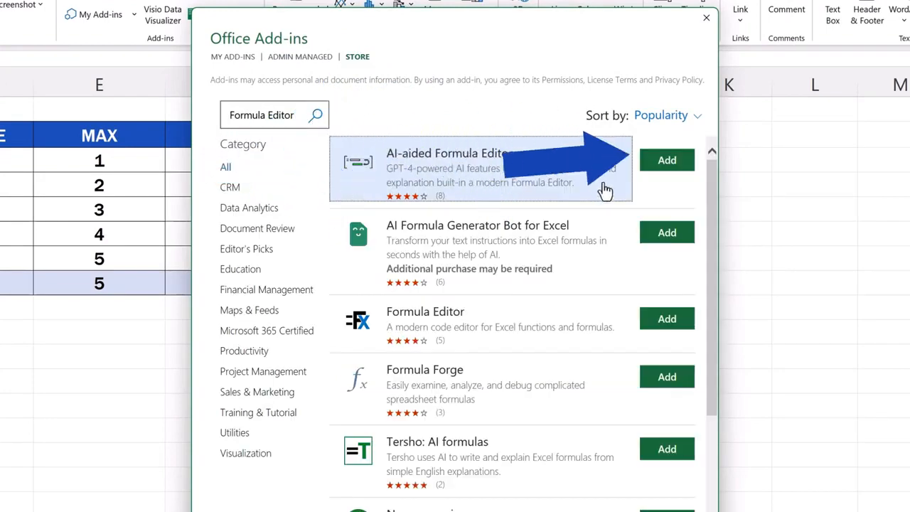
{"action": "left_click", "coordinate": [670, 162]}
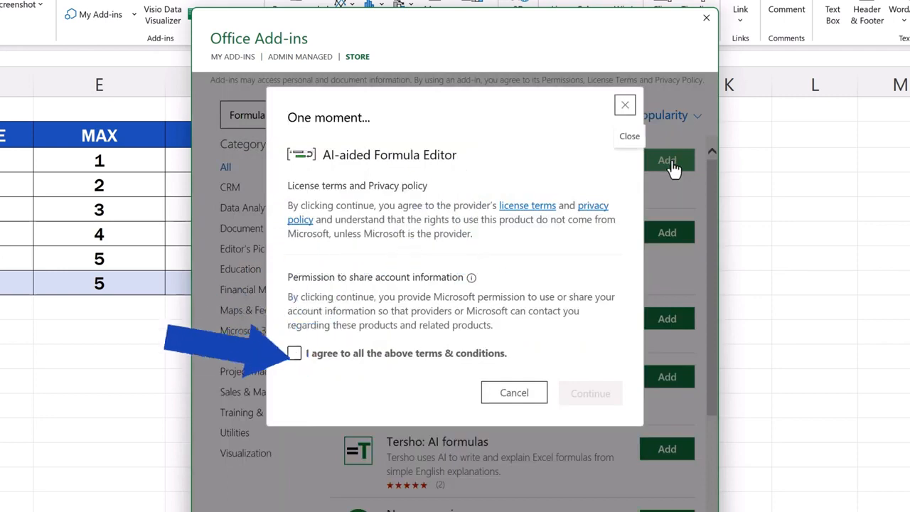
{"action": "left_click", "coordinate": [295, 353]}
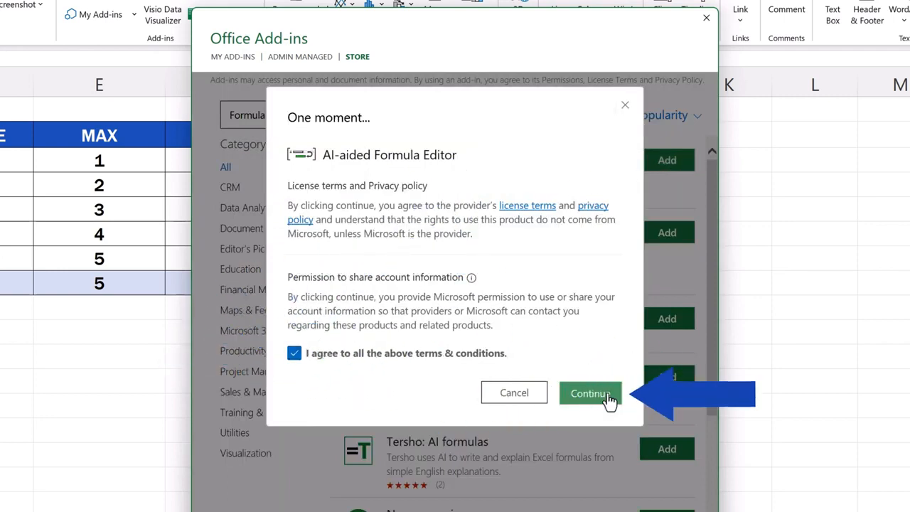
{"action": "left_click", "coordinate": [610, 394]}
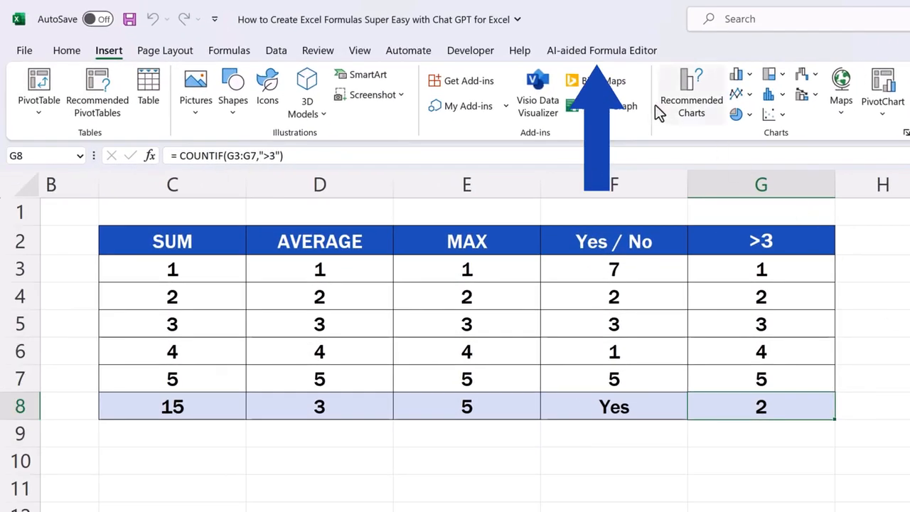
Step: Open the AI-aided Formula Editor pane and sign in with the account e-mail and password
{"action": "left_click", "coordinate": [620, 54]}
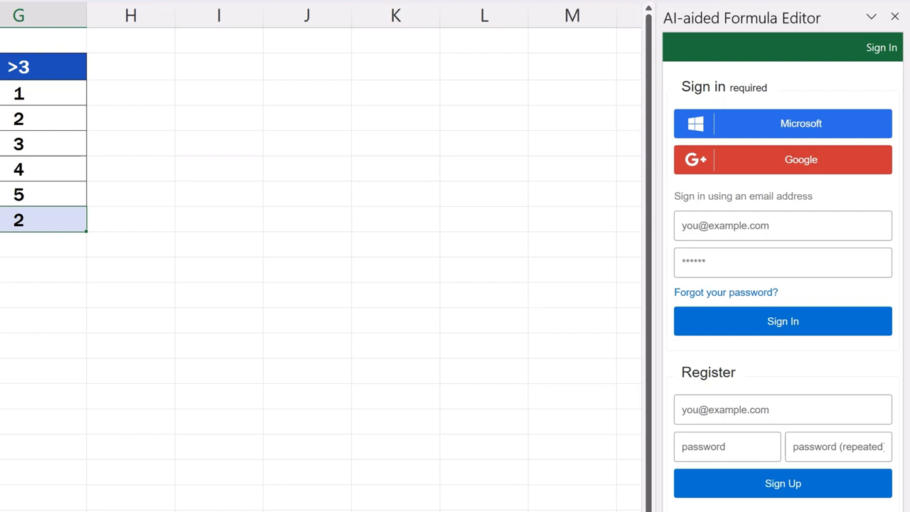
{"action": "left_click", "coordinate": [749, 230]}
{"action": "key", "text": "Tab"}
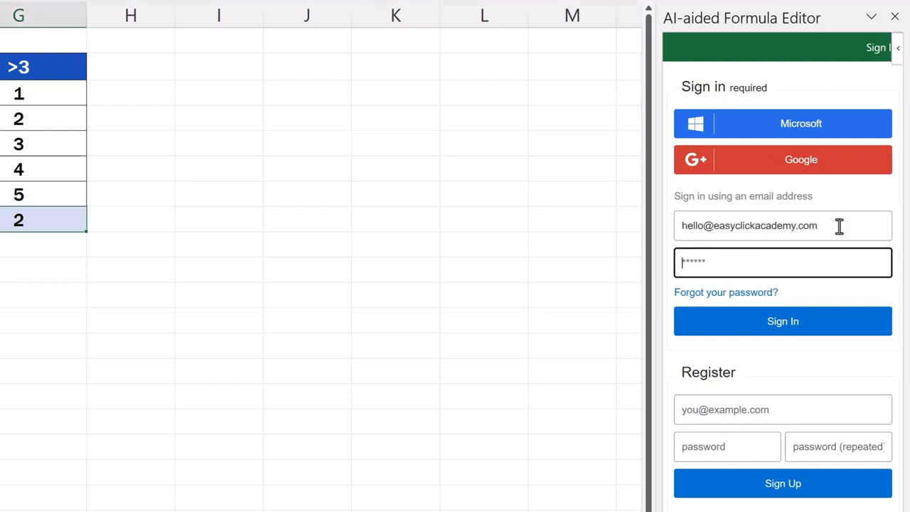
{"action": "key", "text": "Return"}
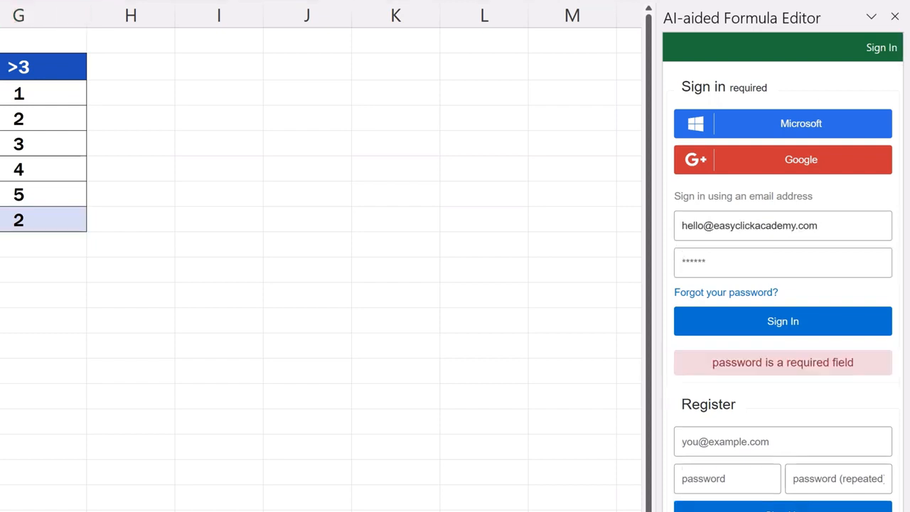
{"action": "left_click", "coordinate": [748, 260]}
{"action": "type", "text": "•••••••••••"}
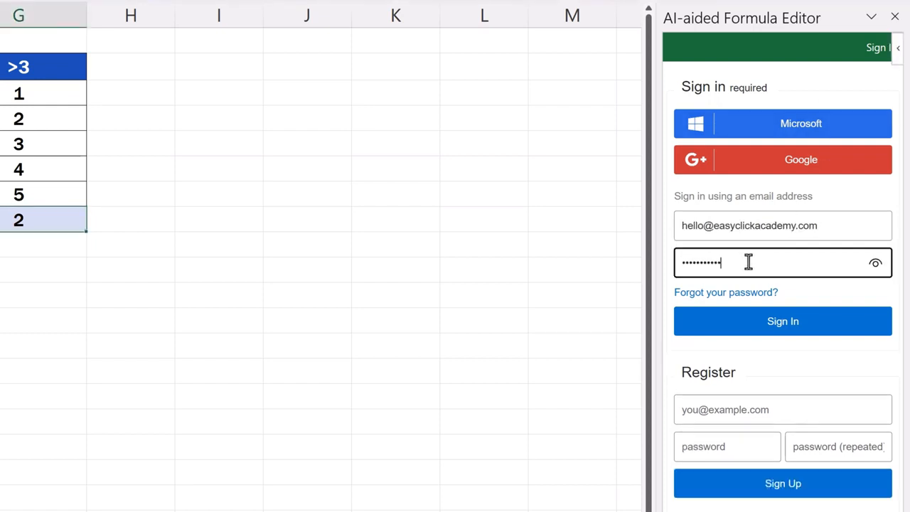
{"action": "left_click", "coordinate": [772, 327]}
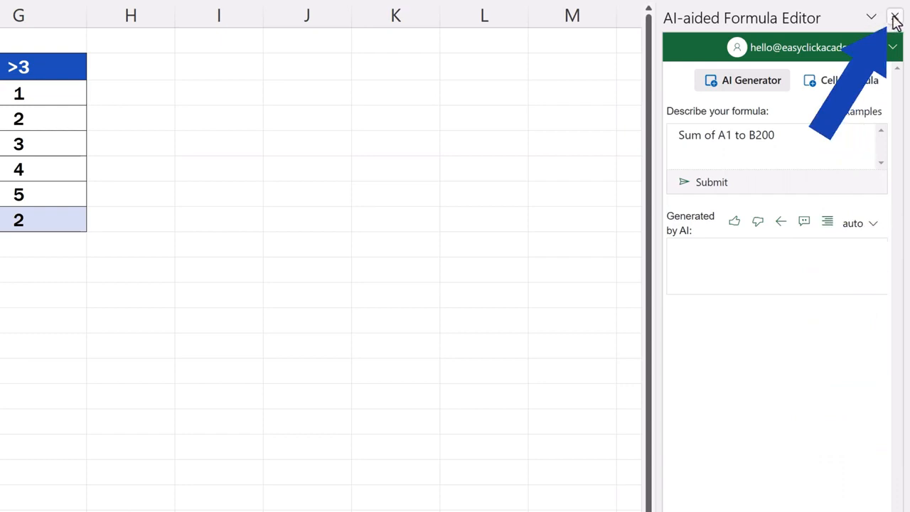
Step: Close the AI-aided Formula Editor pane and relaunch it from its ribbon button
{"action": "left_click", "coordinate": [894, 20]}
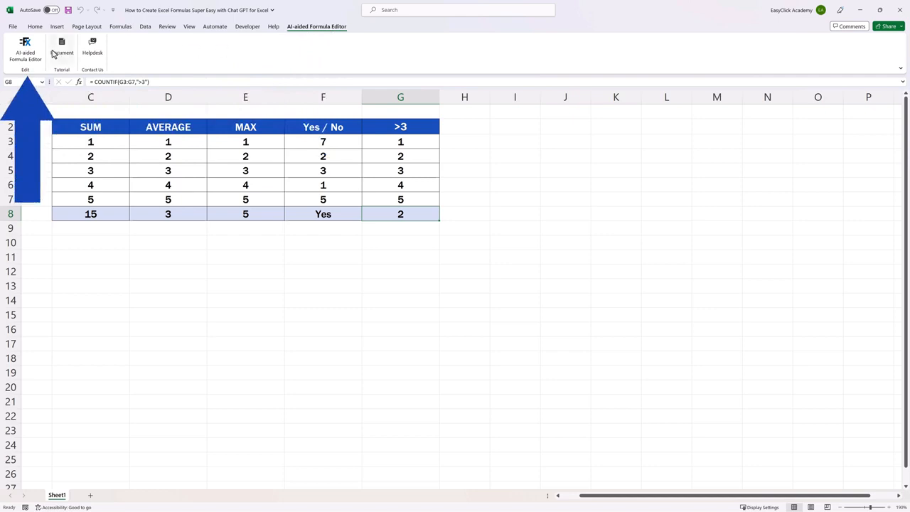
{"action": "left_click", "coordinate": [24, 50]}
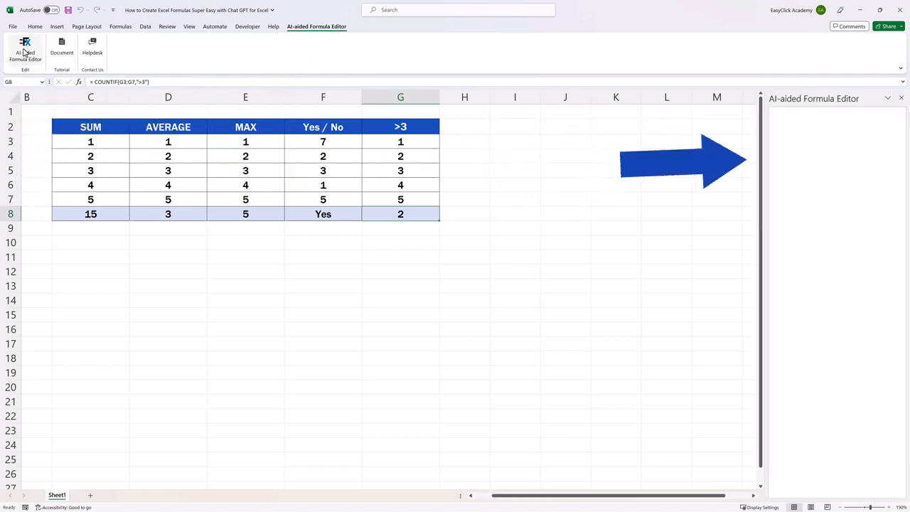